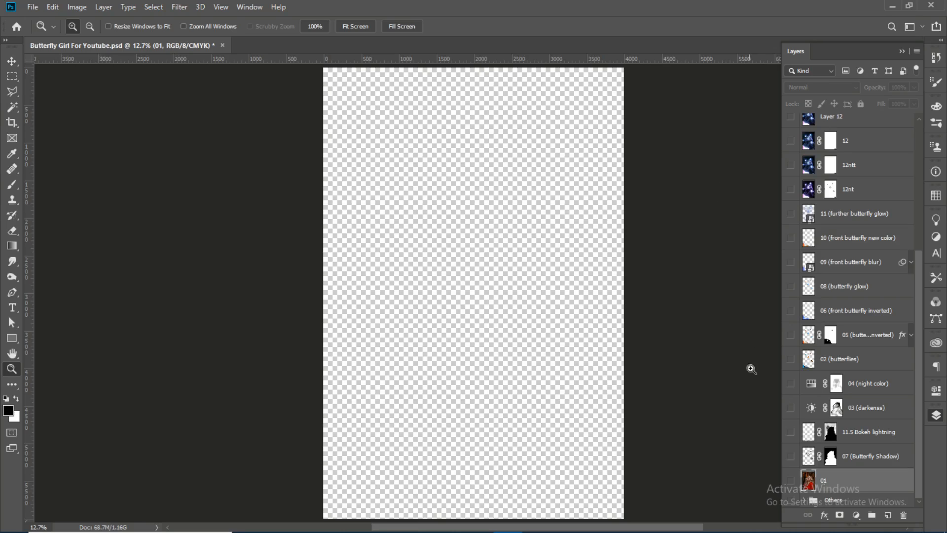
# Step: Make the 01 portrait layer and the 02 (butterflies) layer visible
pyautogui.click(790, 481)
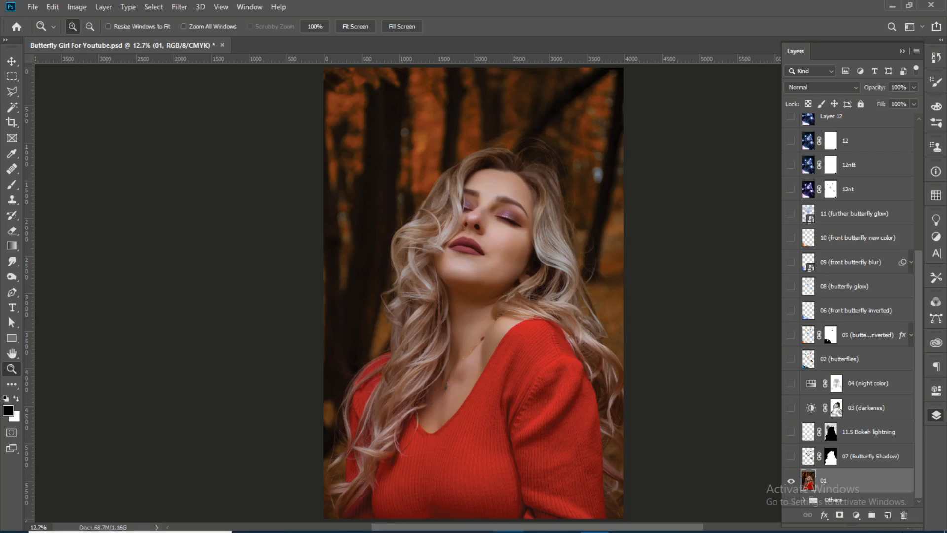
pyautogui.click(791, 360)
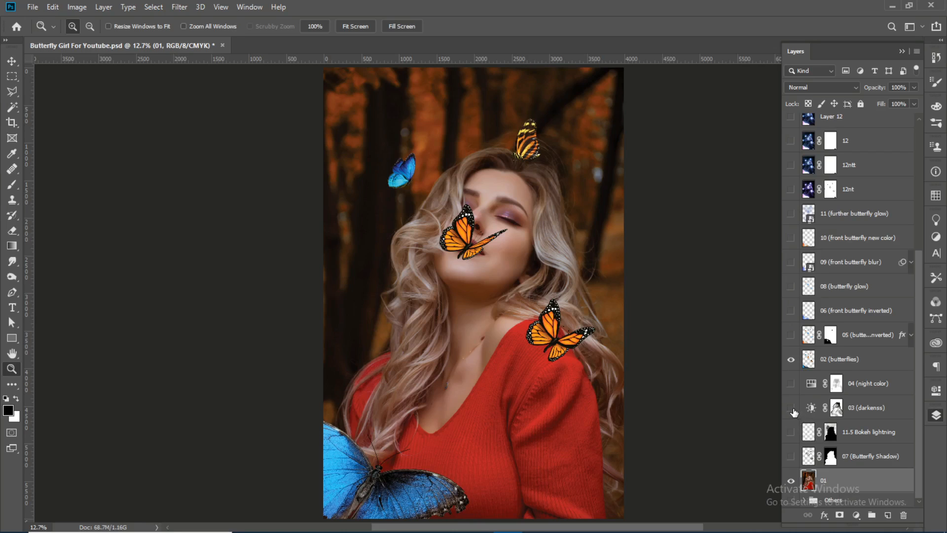
# Step: Disable the layer mask on the 03 (darkenss) adjustment layer and make that layer visible
pyautogui.rightClick(837, 408)
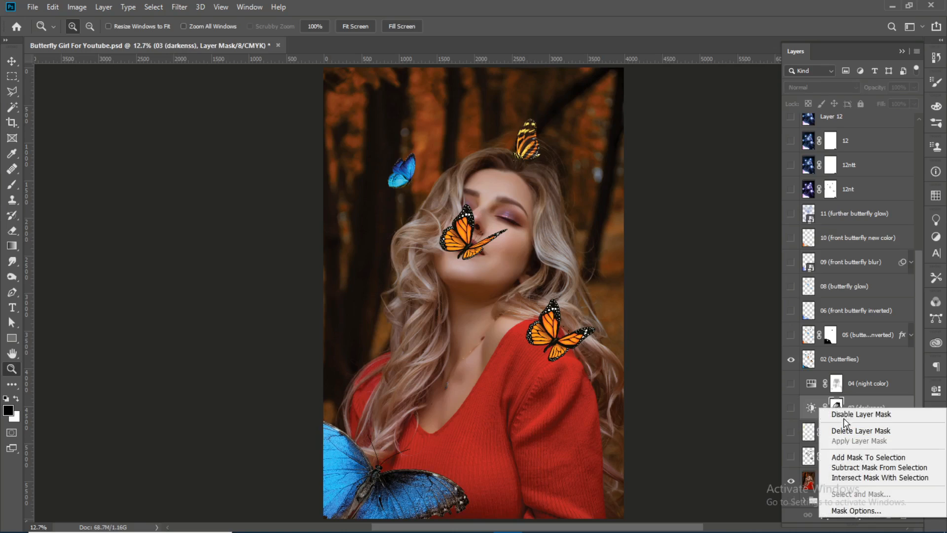
pyautogui.click(841, 414)
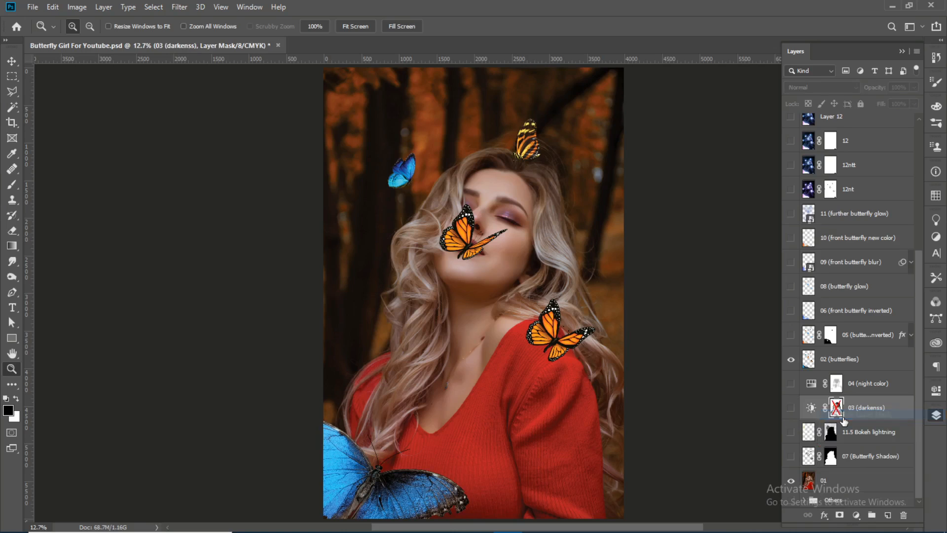
pyautogui.click(791, 411)
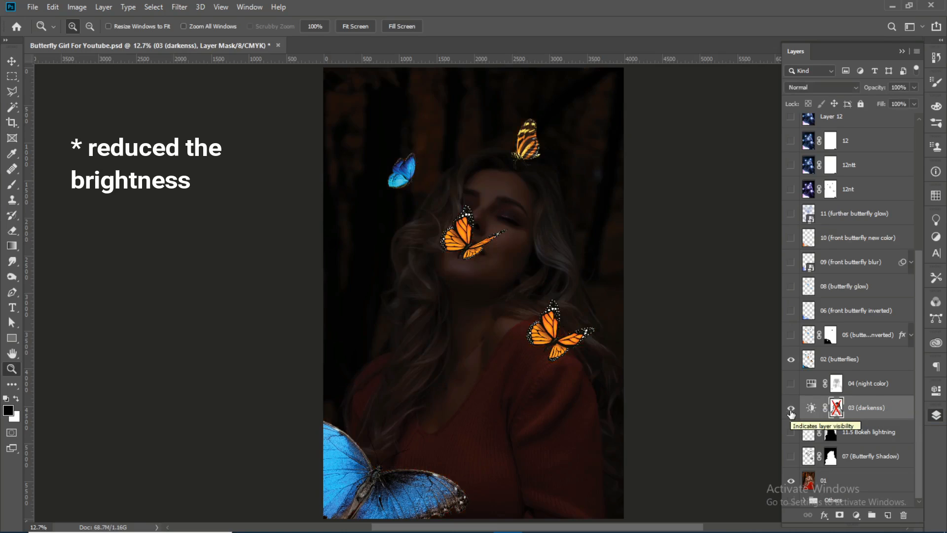
# Step: Show the 04 (night color) adjustment with its layer mask disabled, and re-enable that mask
pyautogui.rightClick(836, 386)
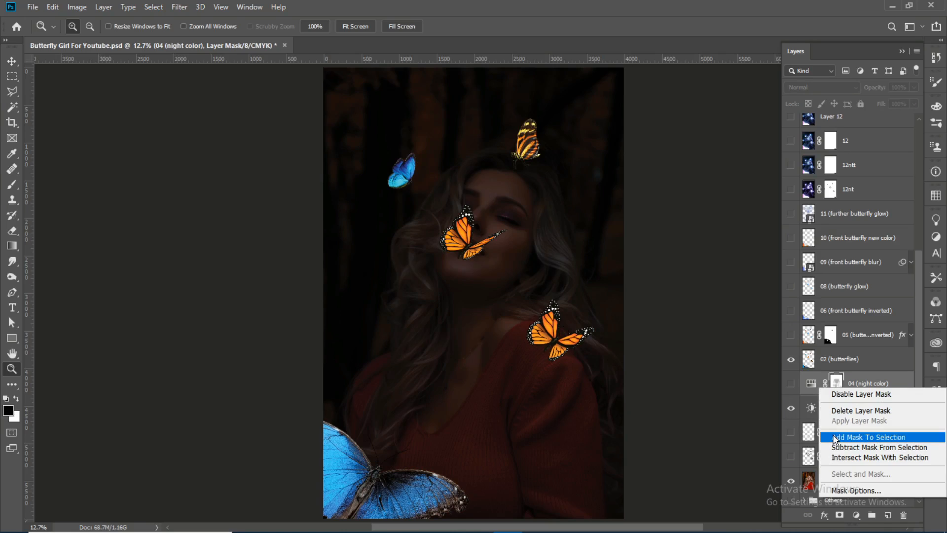
pyautogui.click(844, 394)
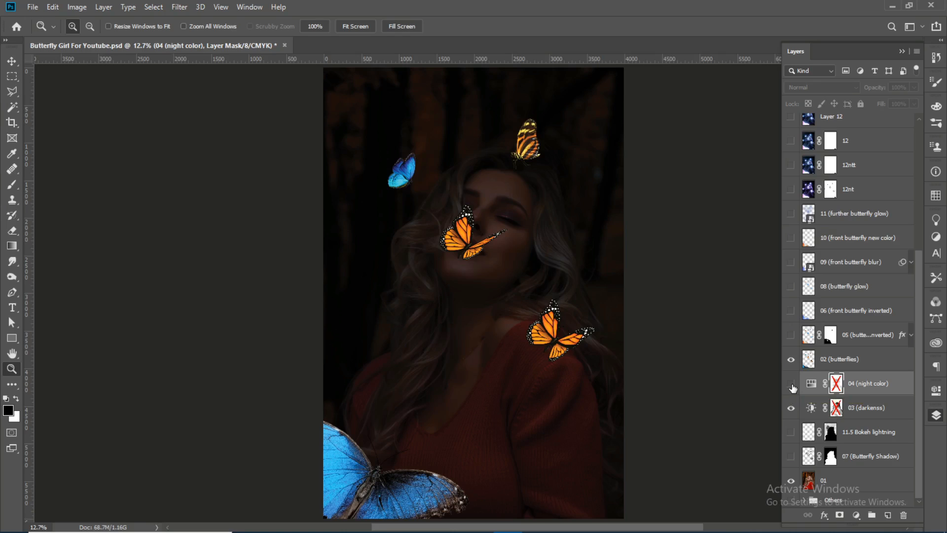
pyautogui.click(791, 383)
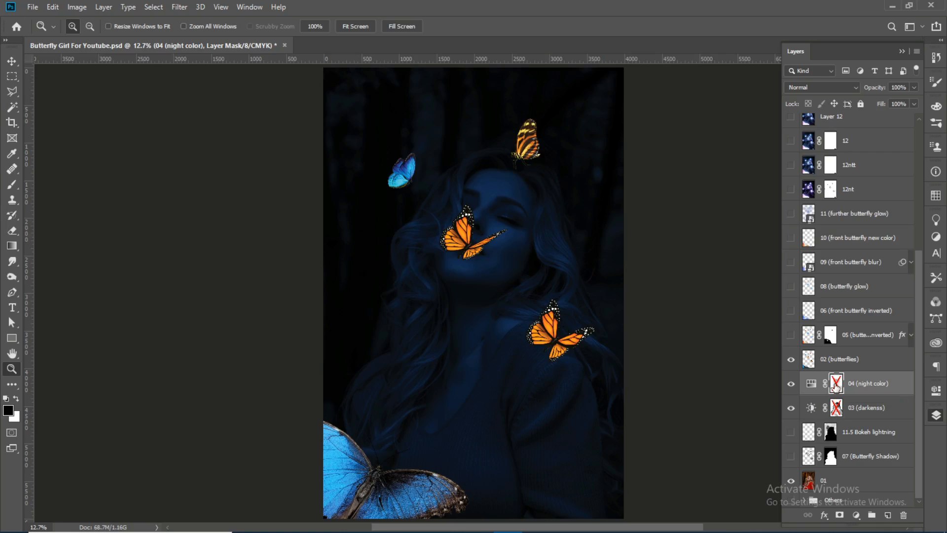
pyautogui.rightClick(836, 387)
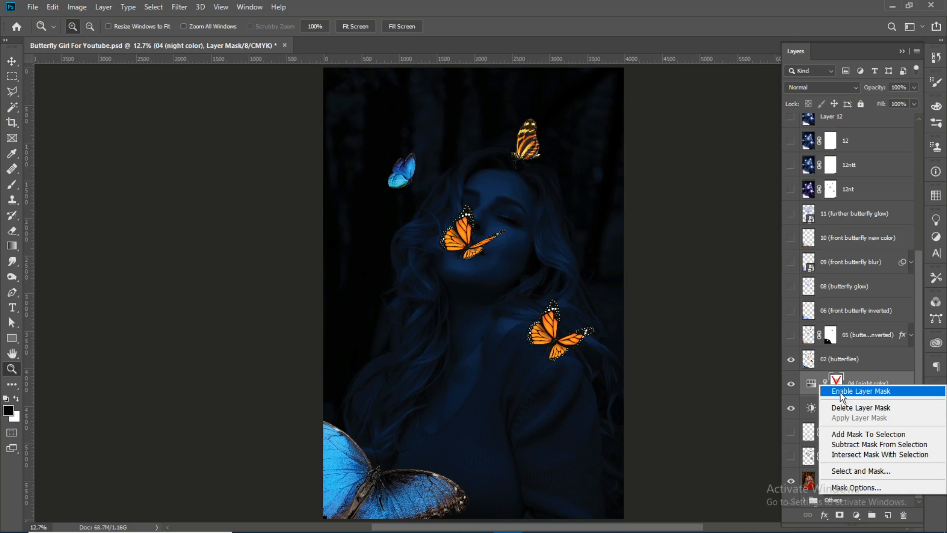
pyautogui.click(842, 392)
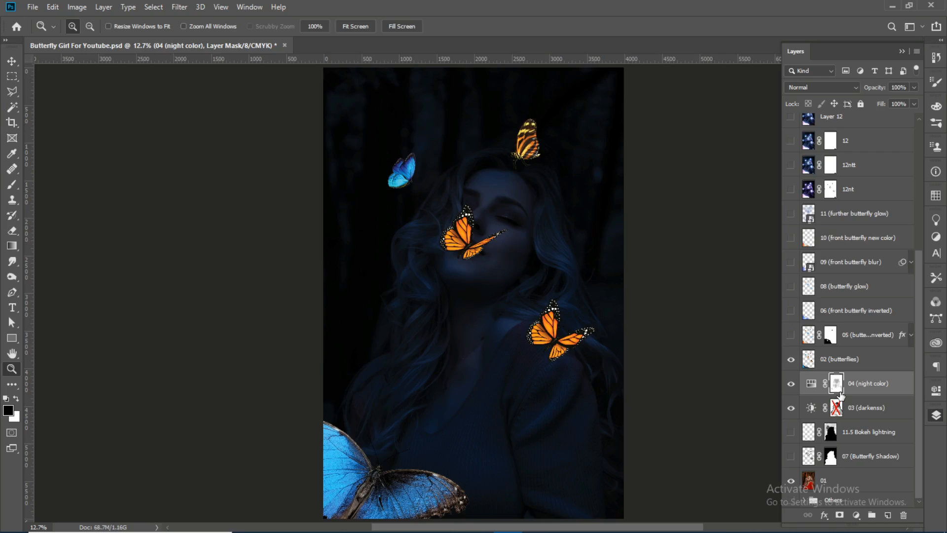
# Step: Preview the 05 (butterflies inverted) layer and the portrait without any butterflies, restoring the original layer visibility
pyautogui.click(791, 340)
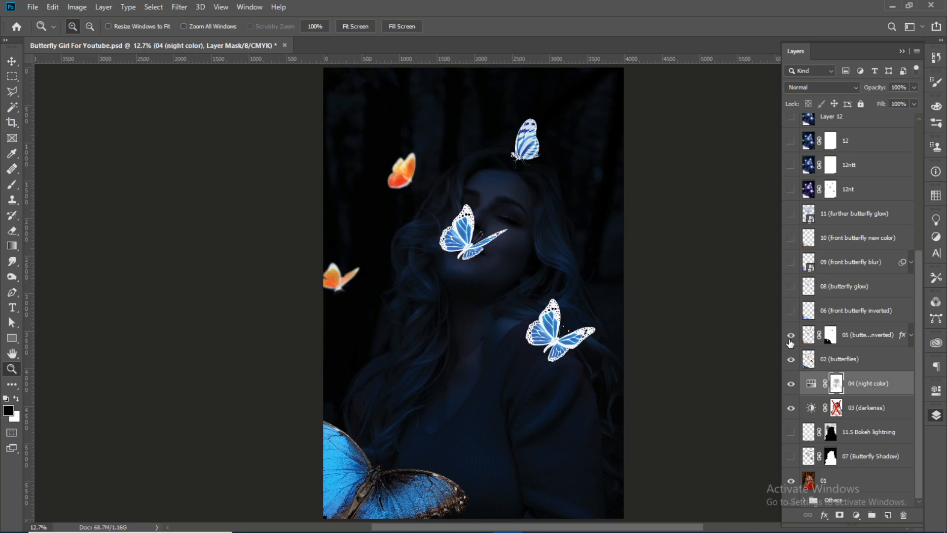
pyautogui.click(791, 336)
pyautogui.click(792, 360)
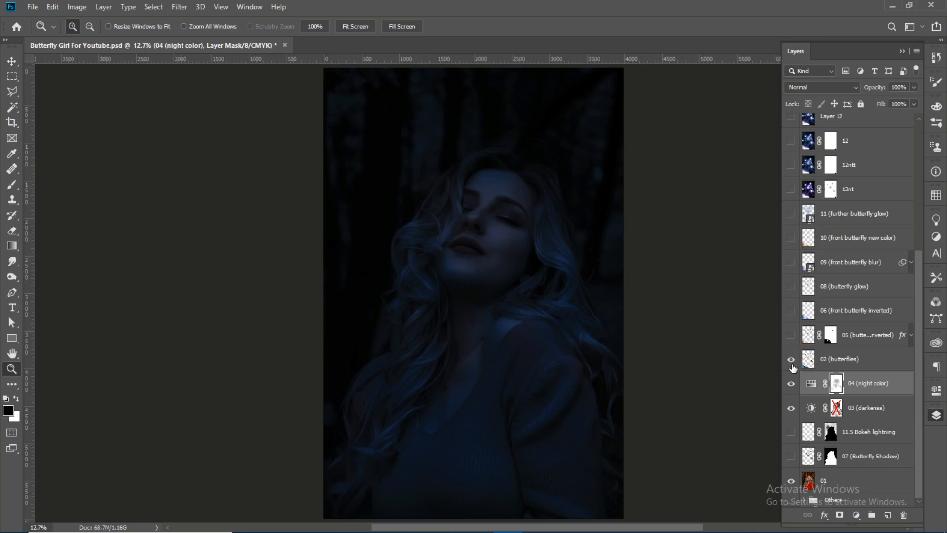
pyautogui.click(791, 364)
# Step: Try inverting the colors of the 02 (butterflies) layer and return them to the originals
pyautogui.click(830, 362)
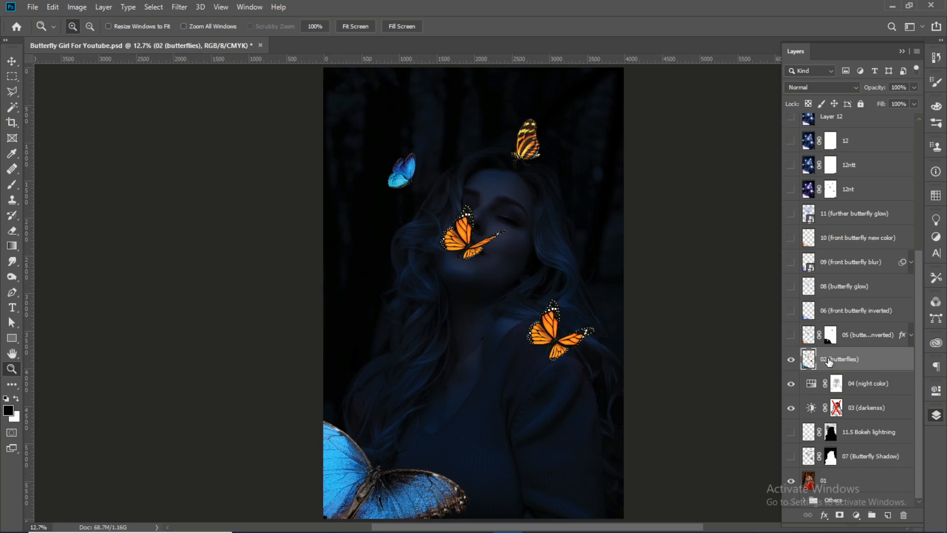
pyautogui.hotkey('ctrl', 'i')
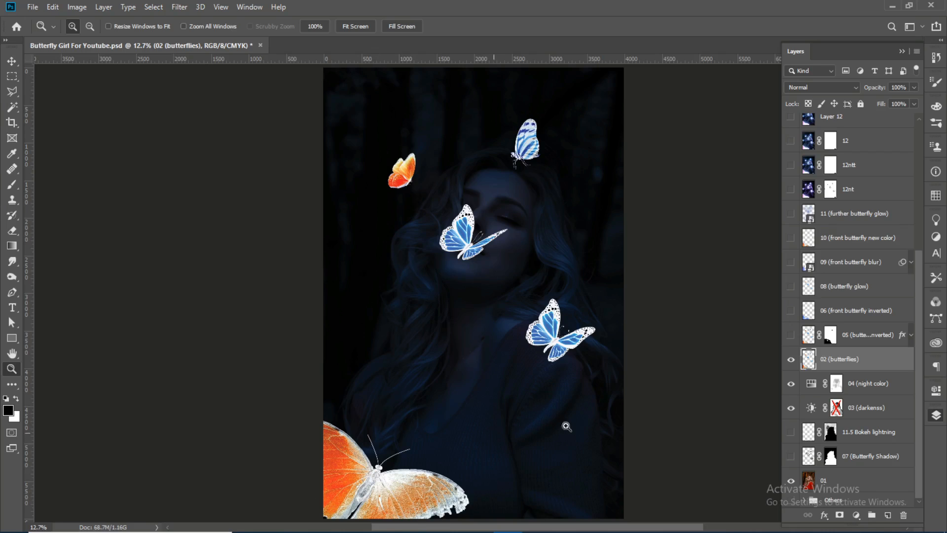
pyautogui.hotkey('ctrl', 'i')
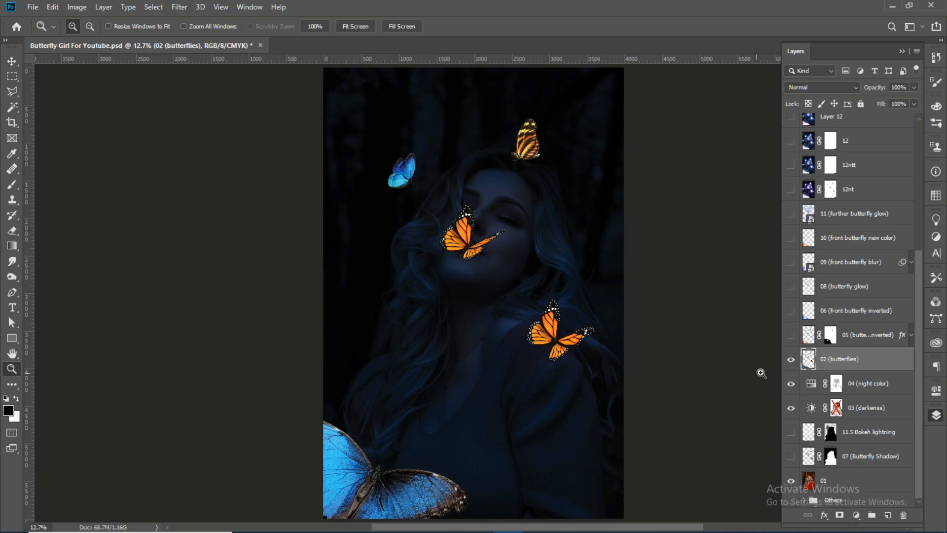
# Step: Hide the 02 (butterflies) layer and show the 05 (butterflies inverted) and 06 (front butterfly inverted) layers
pyautogui.click(791, 359)
pyautogui.click(791, 335)
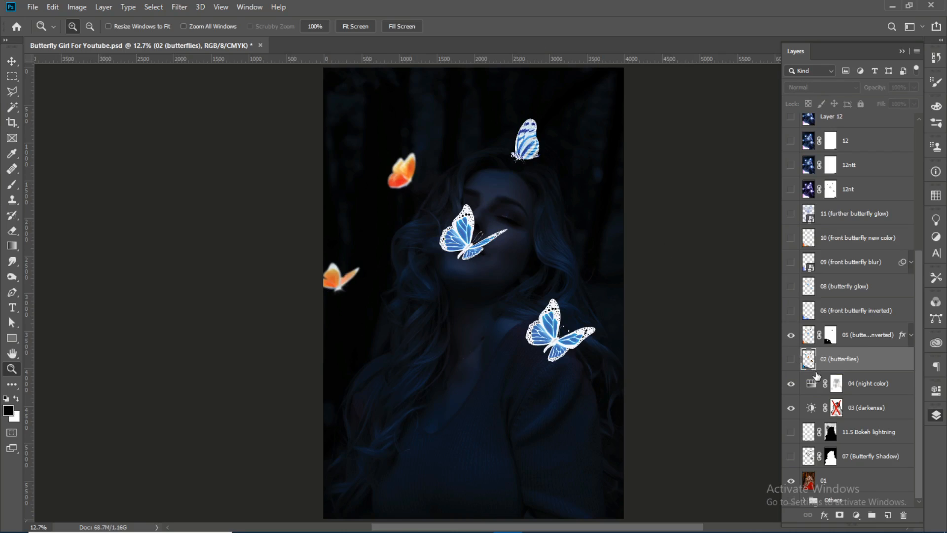
pyautogui.click(792, 336)
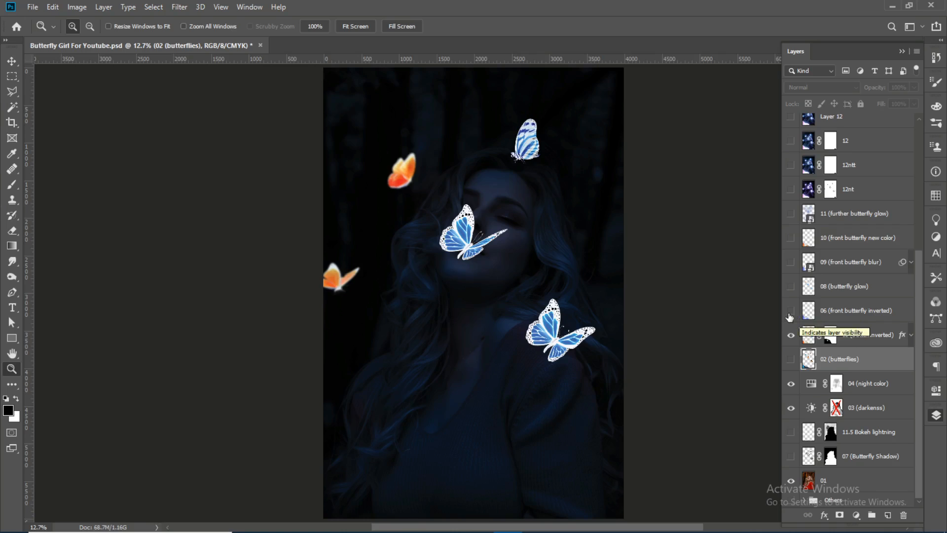
pyautogui.click(791, 311)
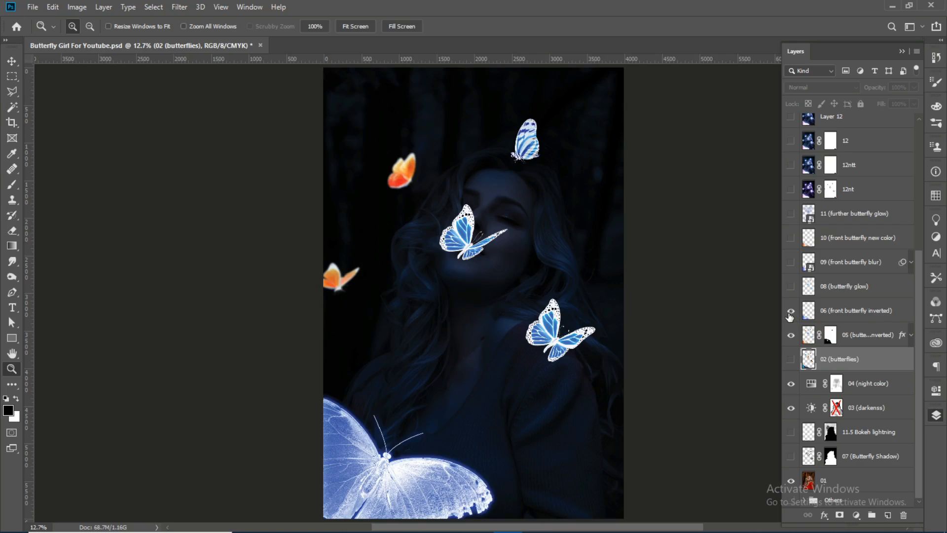
pyautogui.click(790, 312)
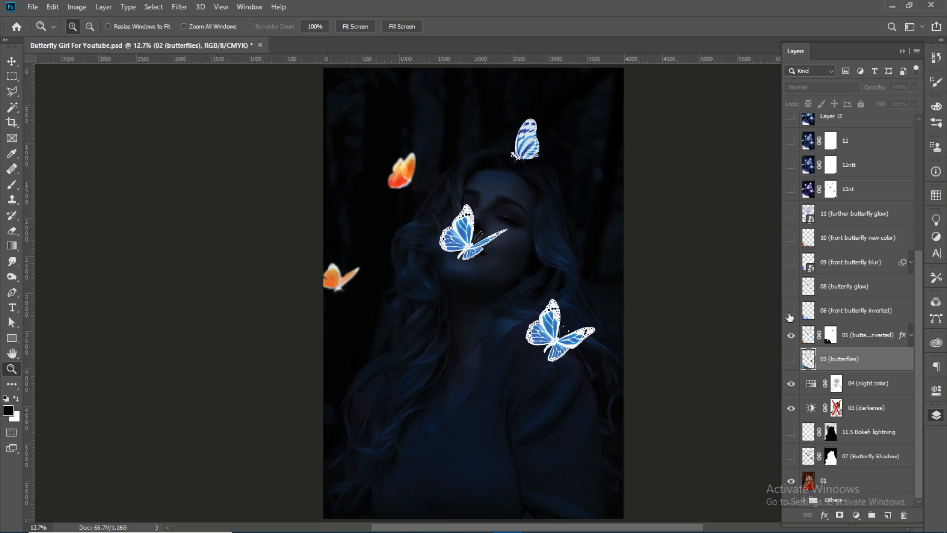
pyautogui.click(790, 314)
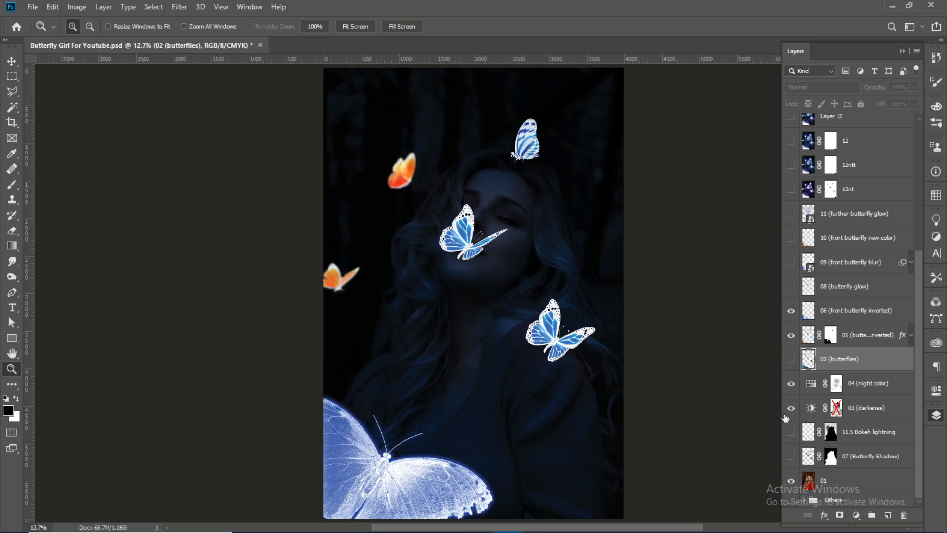
# Step: Make the 07 (Butterfly Shadow) layer visible and adjust its opacity
pyautogui.click(792, 458)
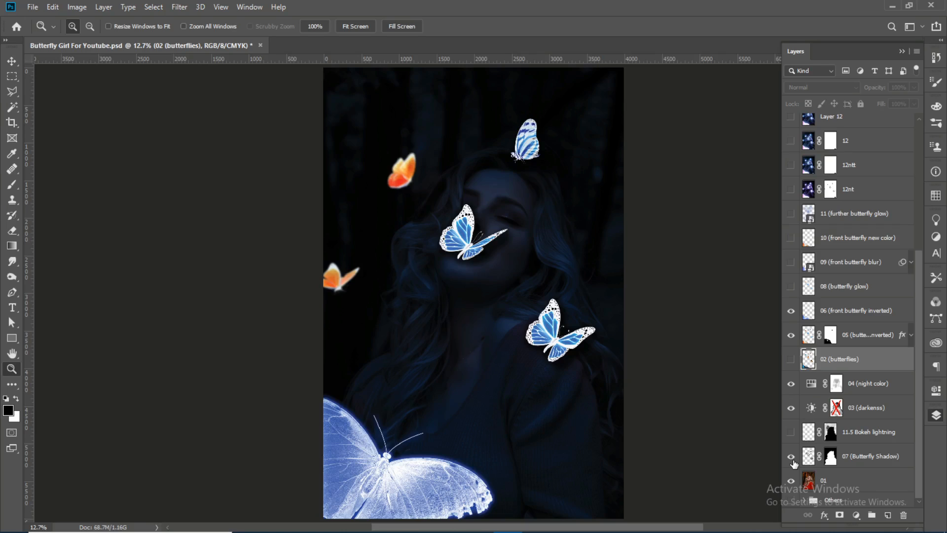
pyautogui.click(877, 465)
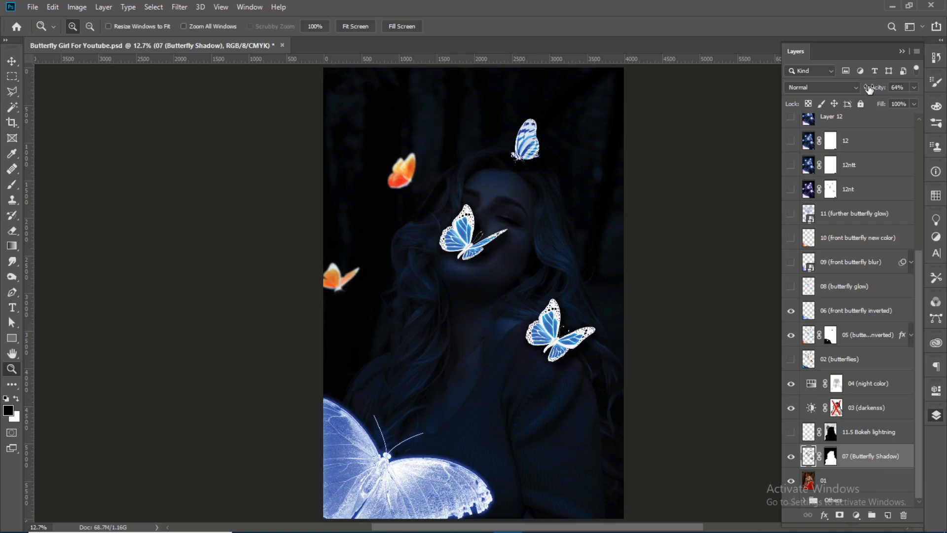
pyautogui.moveTo(869, 88); pyautogui.dragTo(860, 87)
# Step: Compare the image with and without the 08 (butterfly glow), 06 (front butterfly inverted) and 05 (butterflies inverted) layers
pyautogui.click(791, 289)
pyautogui.click(791, 290)
pyautogui.click(790, 316)
pyautogui.click(790, 317)
pyautogui.click(790, 335)
pyautogui.click(790, 335)
# Step: Duplicate the 05 (butterflies inverted) layer, try repeating the last Gaussian Blur on the copy, and undo the blur
pyautogui.click(858, 346)
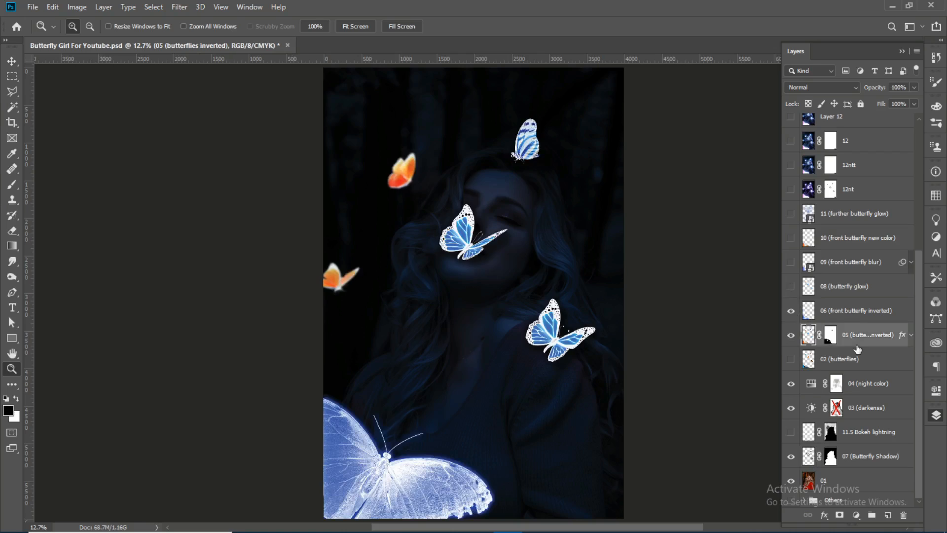
pyautogui.hotkey('ctrl', 'j')
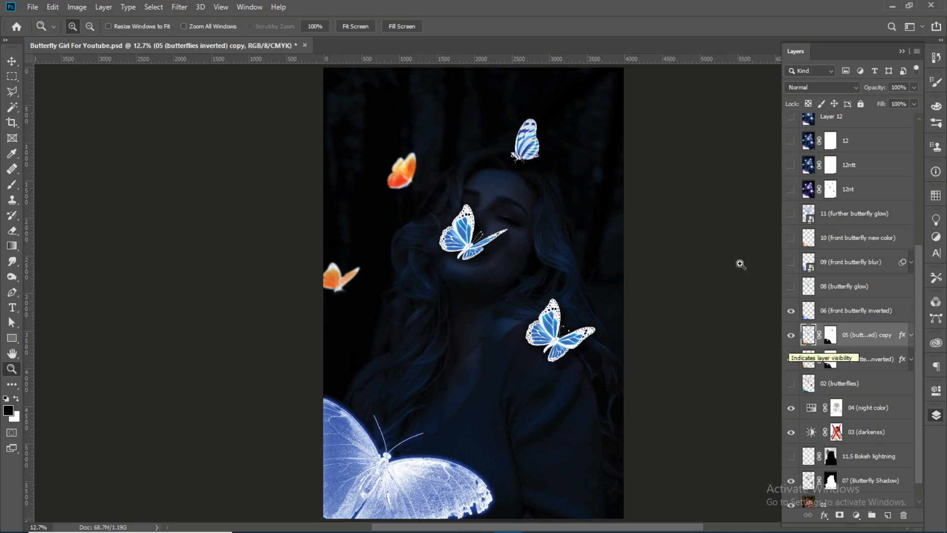
pyautogui.click(180, 7)
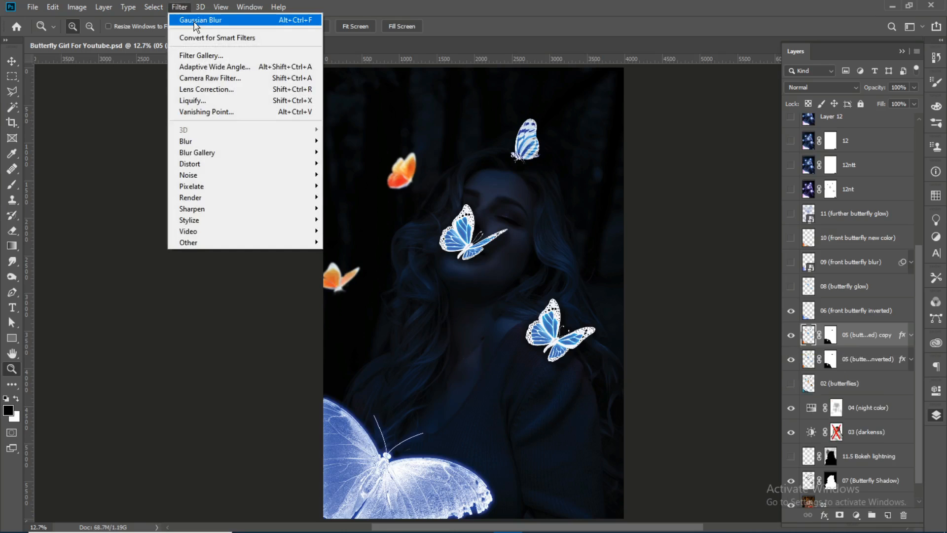
pyautogui.click(200, 21)
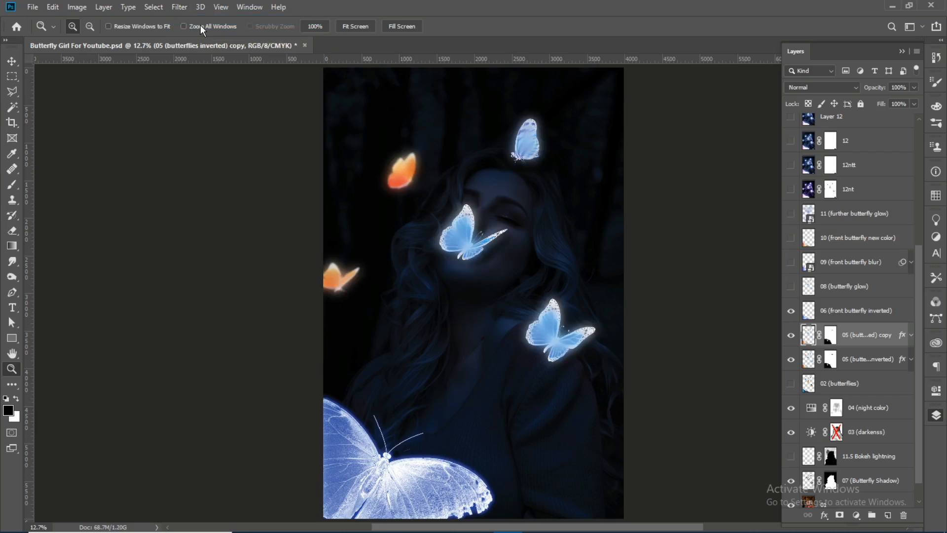
pyautogui.hotkey('ctrl', 'z')
# Step: Apply a Gaussian Blur with a 48.4-pixel radius to the inverted butterflies copy and set its blend mode to Screen
pyautogui.click(178, 7)
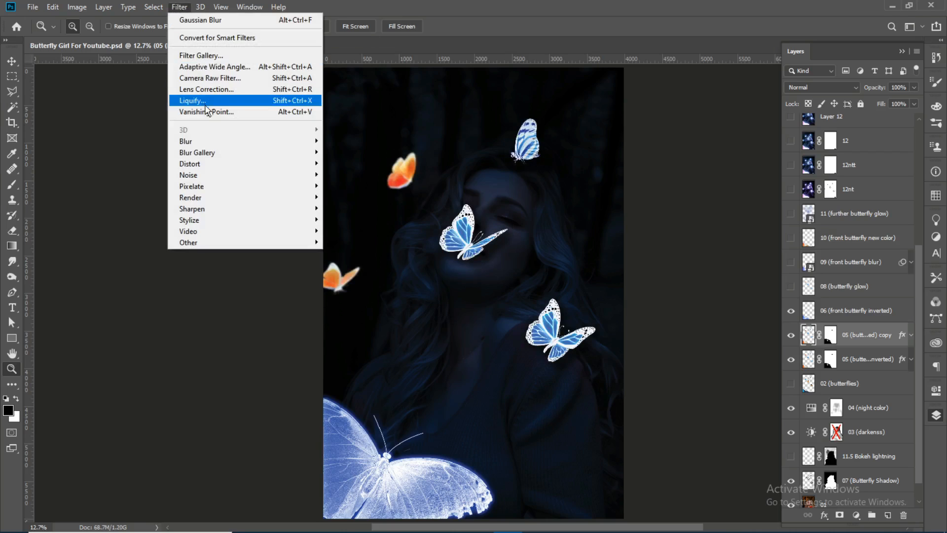
pyautogui.moveTo(253, 169)
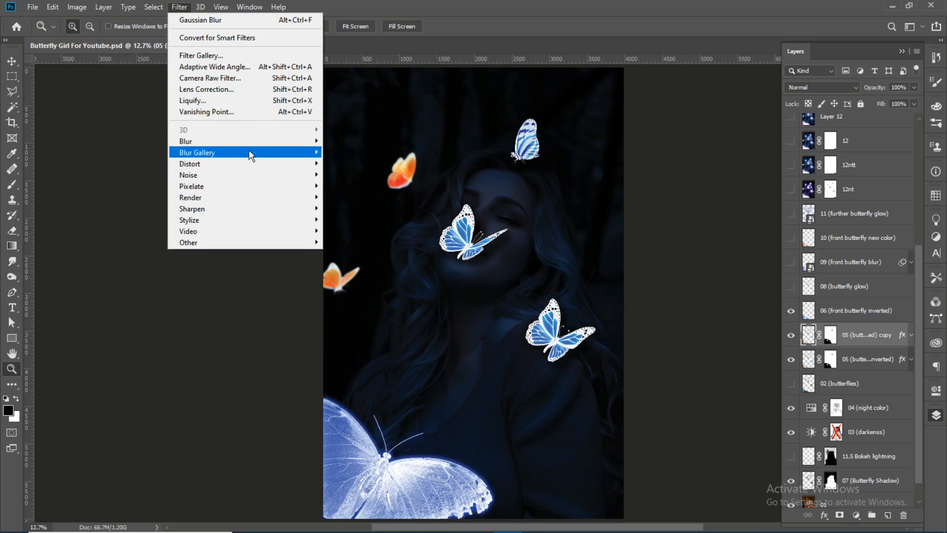
pyautogui.moveTo(246, 144)
pyautogui.click(332, 186)
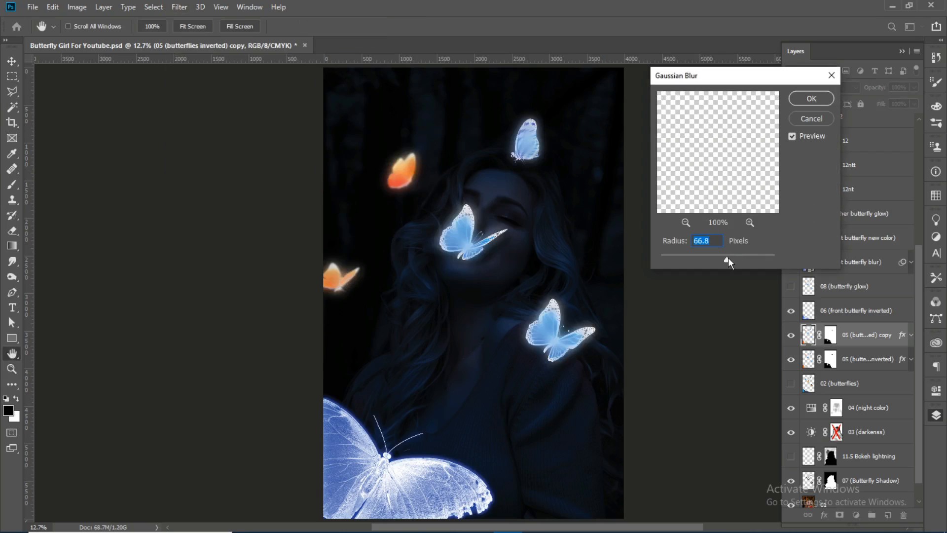
pyautogui.moveTo(723, 260)
pyautogui.mouseDown()
pyautogui.moveTo(713, 261)
pyautogui.moveTo(736, 260)
pyautogui.mouseUp()
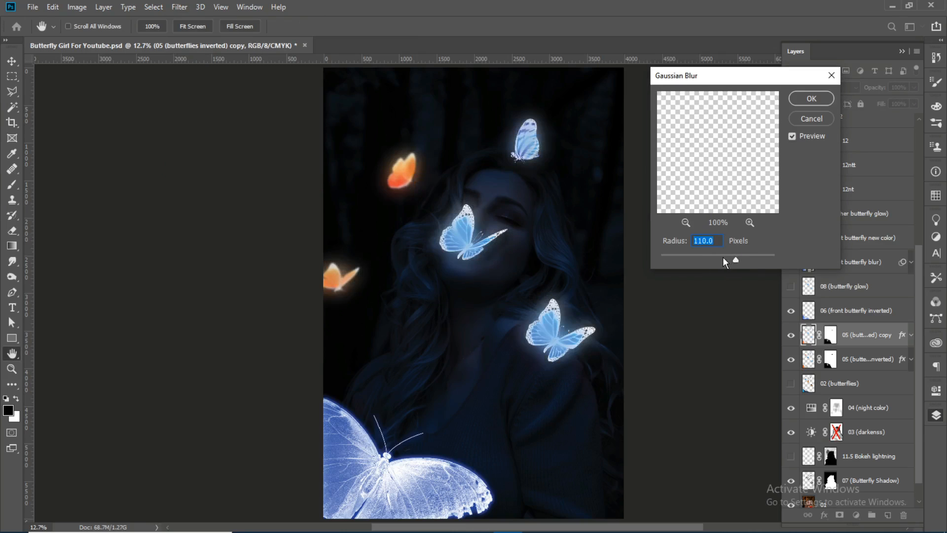
pyautogui.click(723, 257)
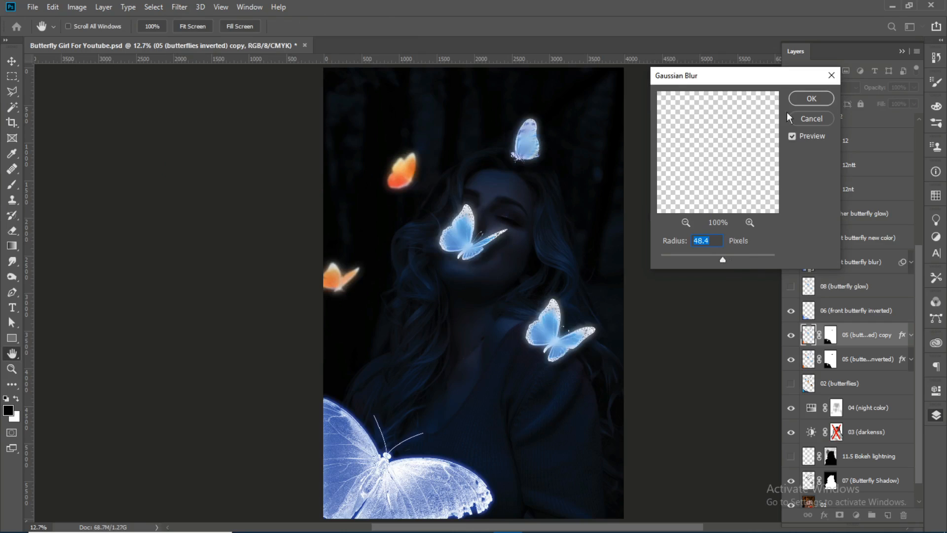
pyautogui.click(798, 100)
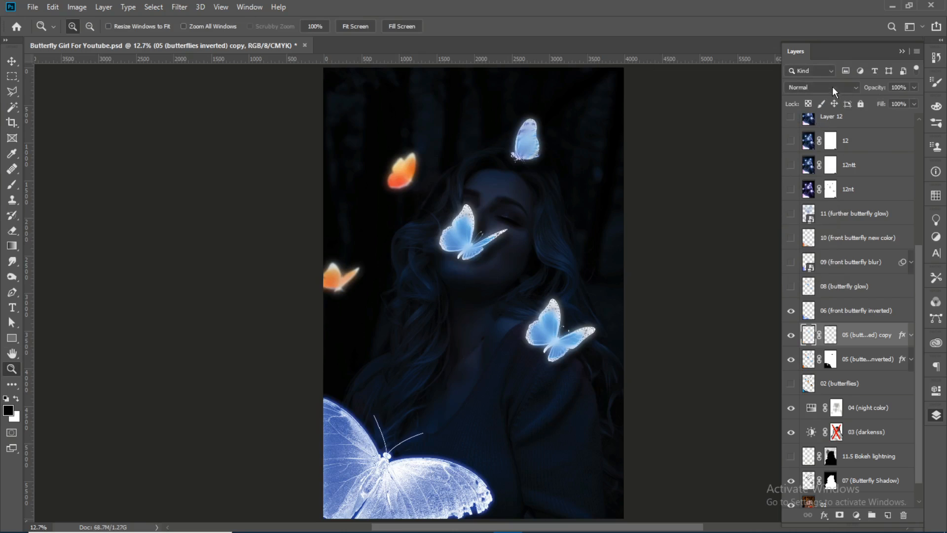
pyautogui.click(845, 87)
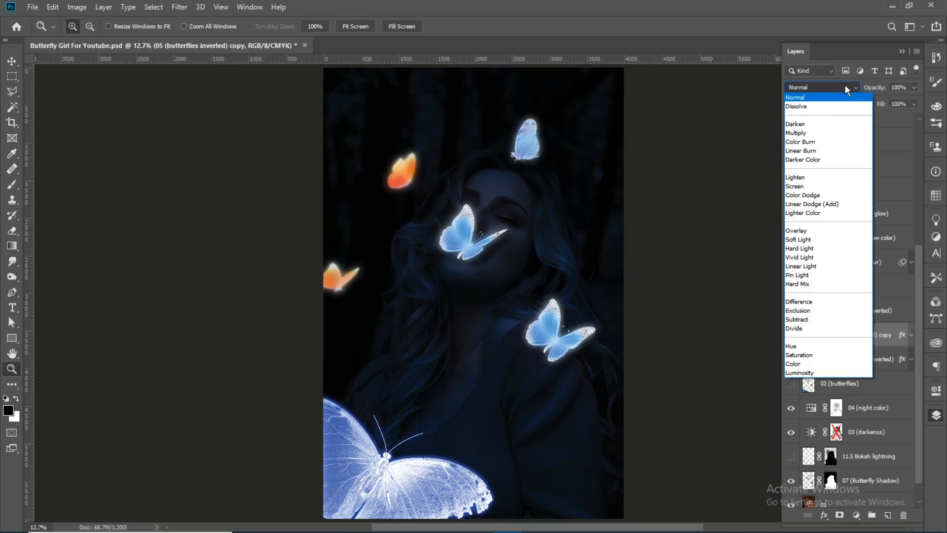
pyautogui.click(835, 187)
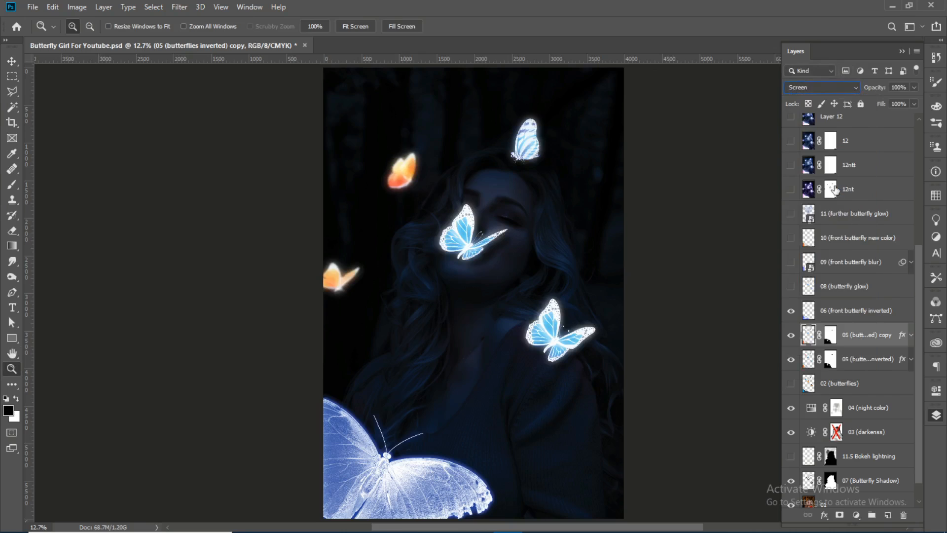
# Step: Compare the butterflies with and without the blurred glow copy, and delete the copy
pyautogui.click(790, 336)
pyautogui.click(790, 338)
pyautogui.click(790, 338)
pyautogui.click(790, 337)
pyautogui.press('Delete')
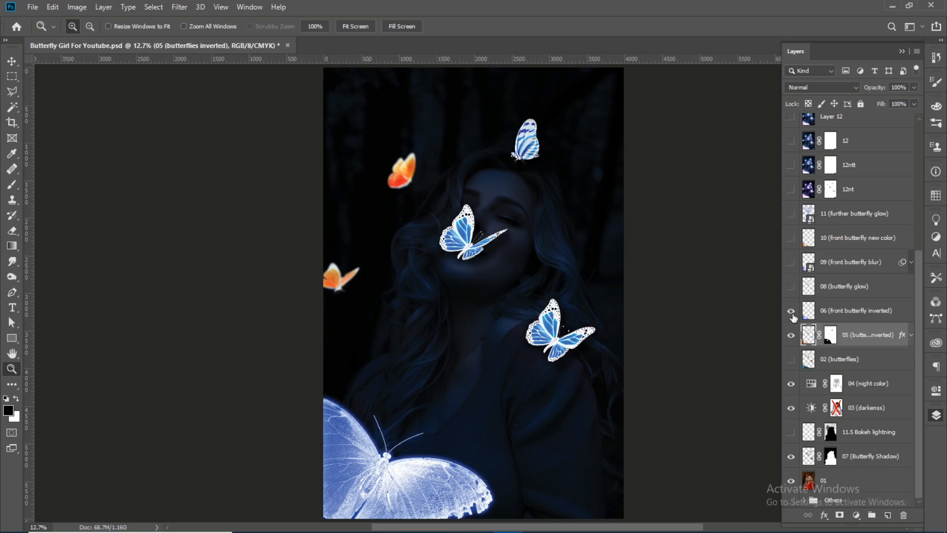
# Step: Compare the image with and without the 06 and 09 layers, then keep 08 (butterfly glow) and 09 (front butterfly blur) shown
pyautogui.click(791, 312)
pyautogui.click(791, 310)
pyautogui.click(790, 263)
pyautogui.click(787, 266)
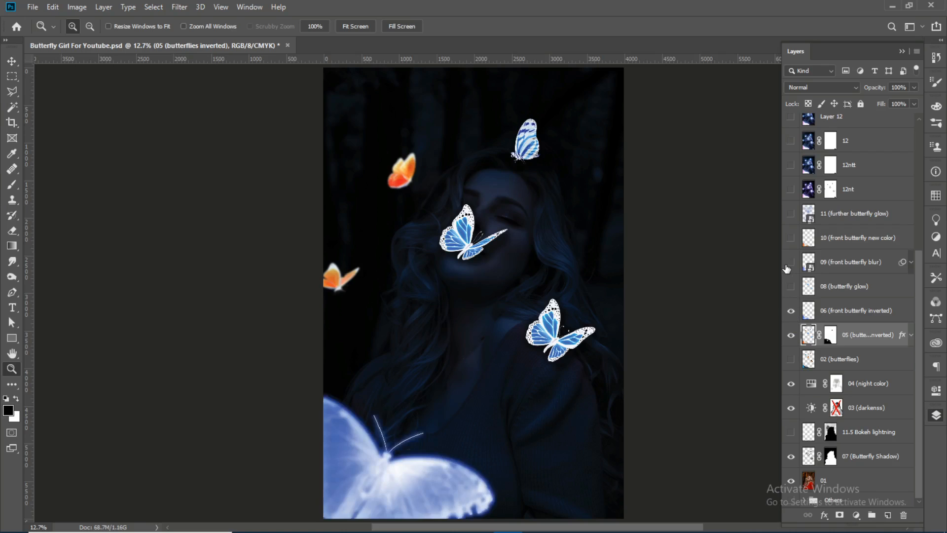
pyautogui.click(787, 266)
pyautogui.click(789, 289)
pyautogui.click(791, 262)
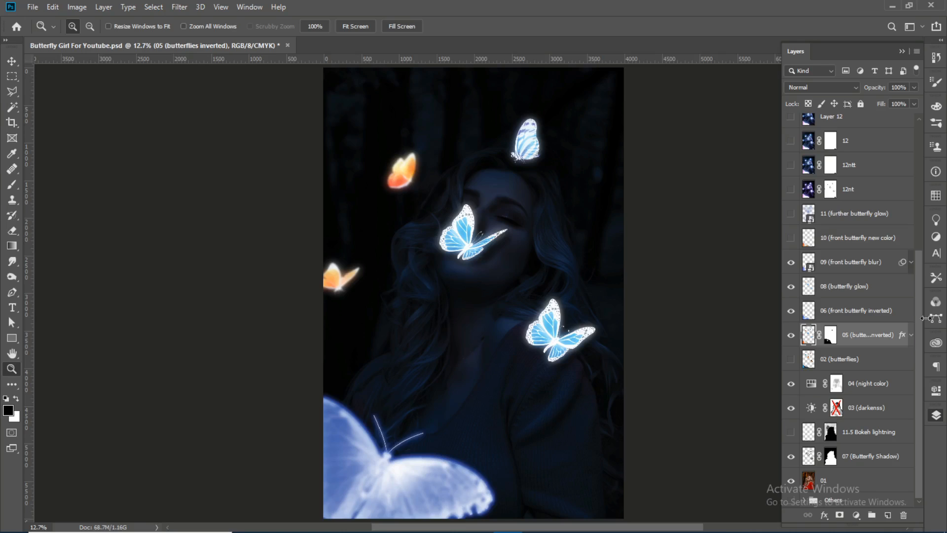
# Step: Show the 10 (front butterfly new color) and 11 (further butterfly glow) layers, and select the 11 layer
pyautogui.click(790, 238)
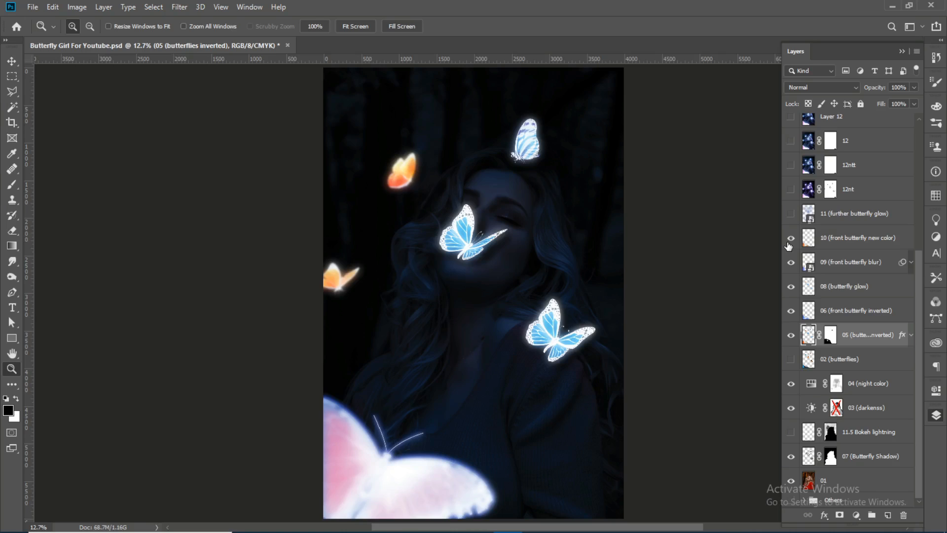
pyautogui.click(791, 213)
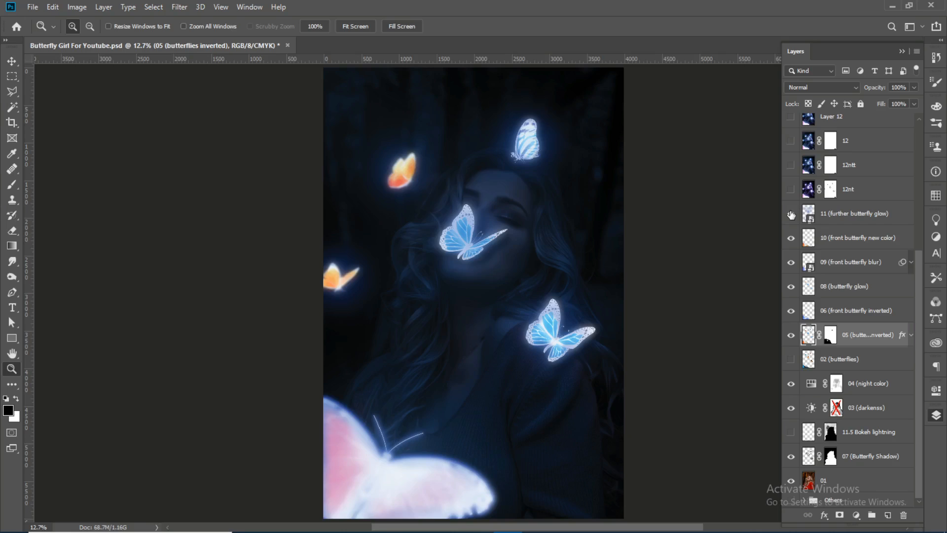
pyautogui.click(791, 216)
pyautogui.click(826, 217)
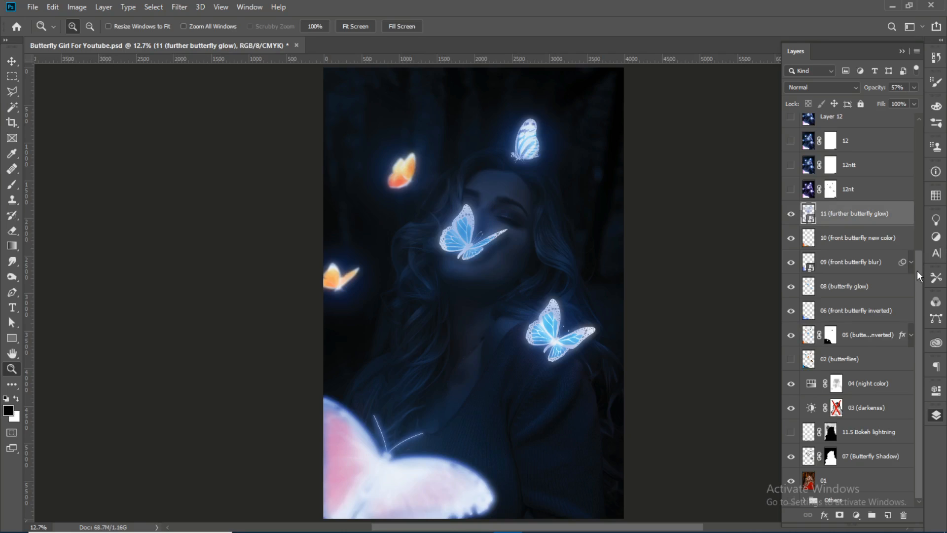
# Step: Show the 11.5 Bokeh lightning layer and re-enable the layer mask of the 03 darkness adjustment
pyautogui.click(792, 434)
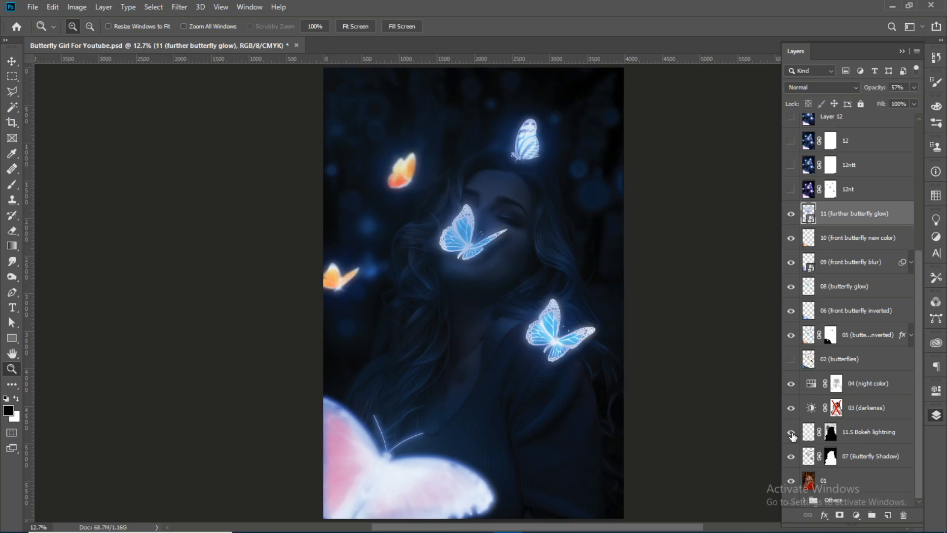
pyautogui.keyDown('shift'); pyautogui.click(837, 408); pyautogui.keyUp('shift')
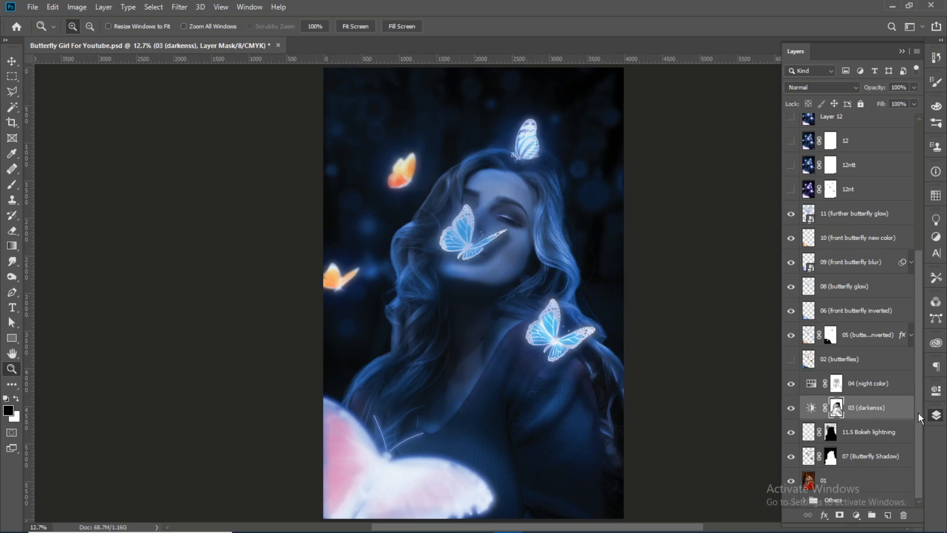
# Step: Locate the Camera Raw Filter among the available filters without applying it
pyautogui.moveTo(918, 413); pyautogui.dragTo(909, 275)
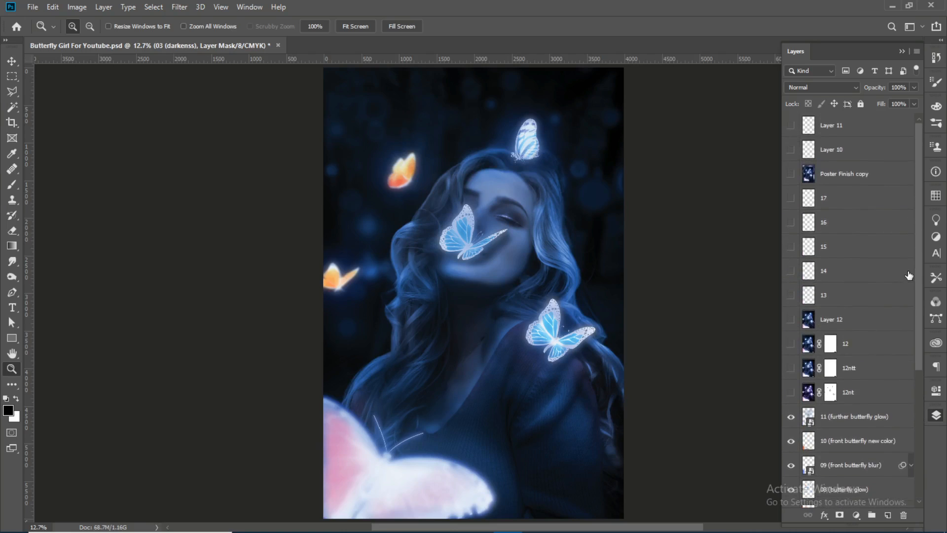
pyautogui.click(176, 8)
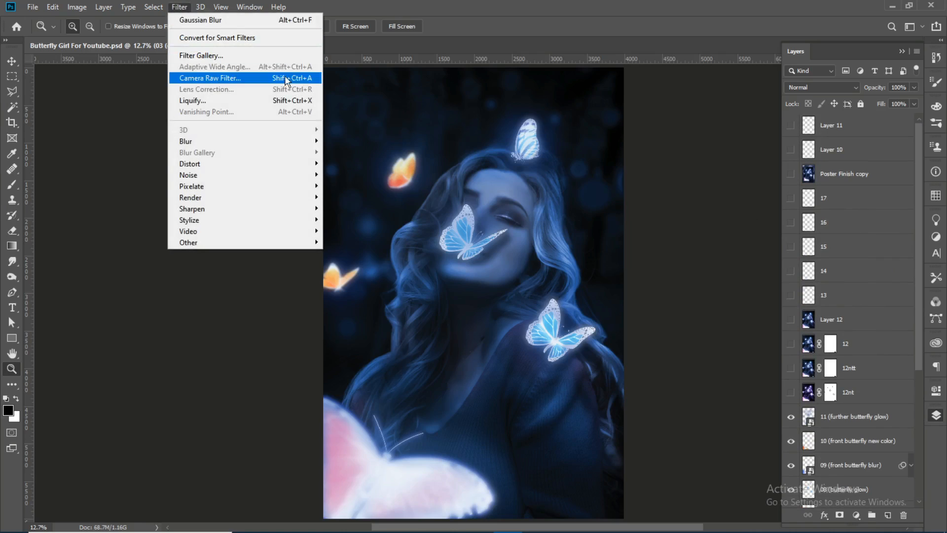
pyautogui.click(516, 3)
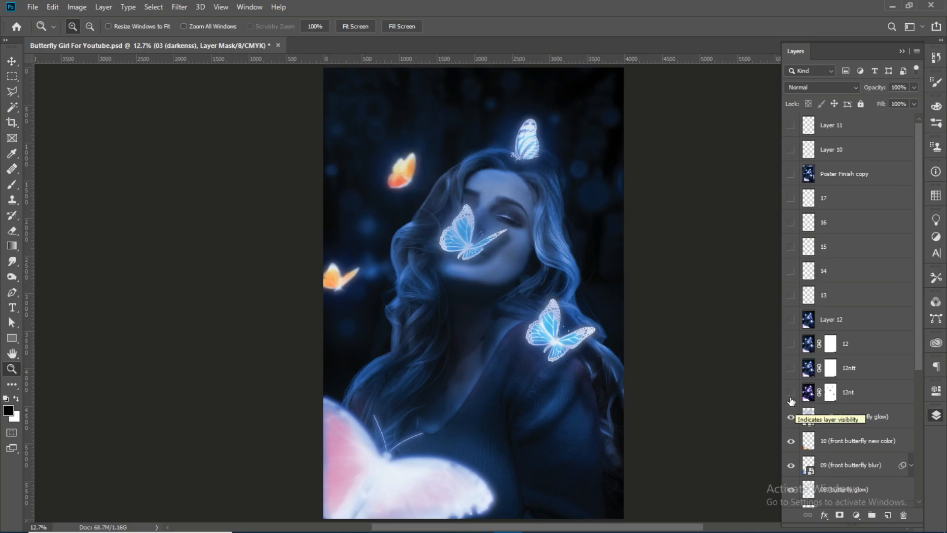
# Step: Stamp all visible layers into a new layer above 11 (further butterfly glow), and delete it after toggling its visibility
pyautogui.click(840, 427)
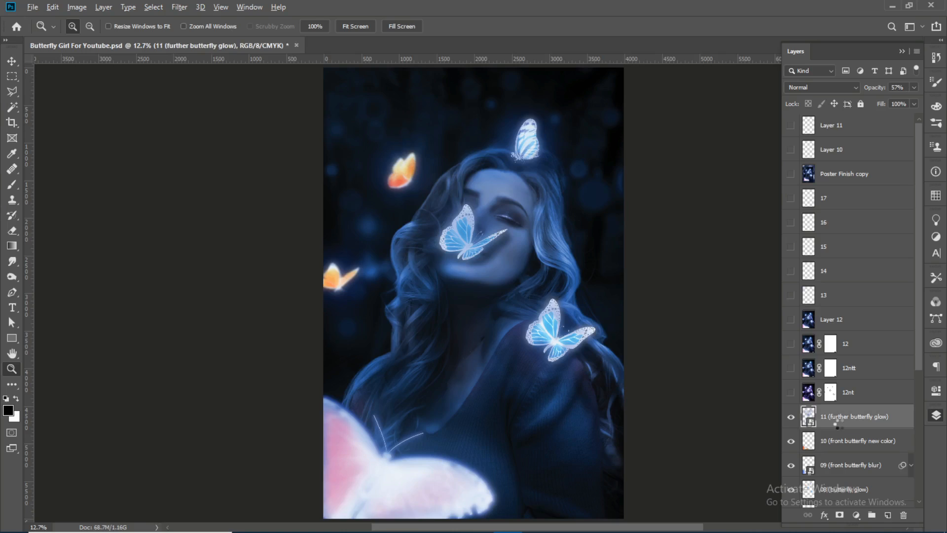
pyautogui.hotkey('ctrl', 'shift', 'alt', 'e')
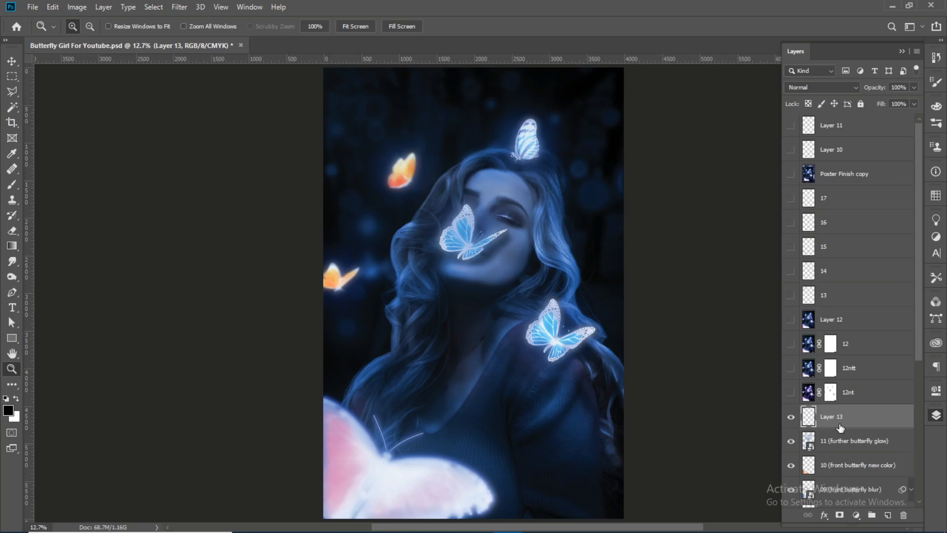
pyautogui.click(791, 418)
pyautogui.click(790, 418)
pyautogui.press('Delete')
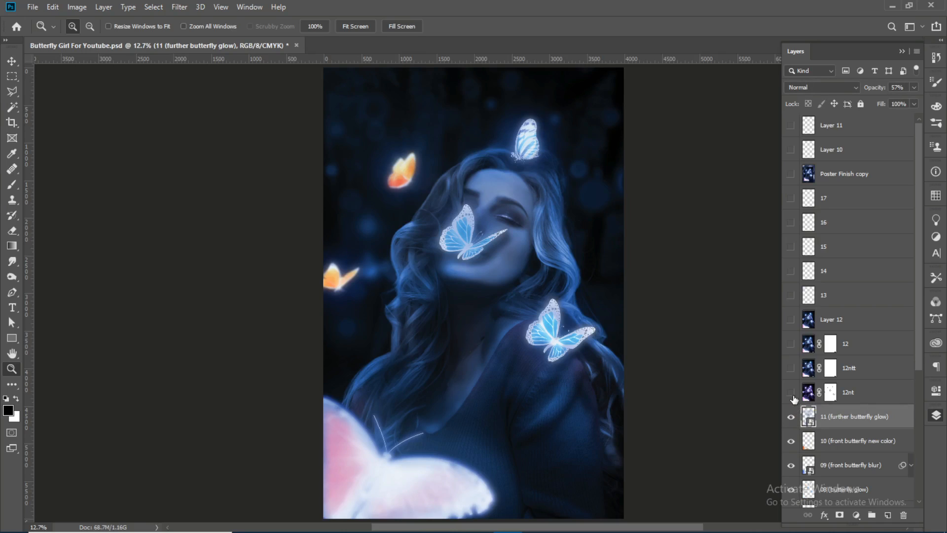
# Step: Preview the 12nt and 12ntt color versions in turn, hide both, and show and select the 12 layer instead
pyautogui.click(791, 393)
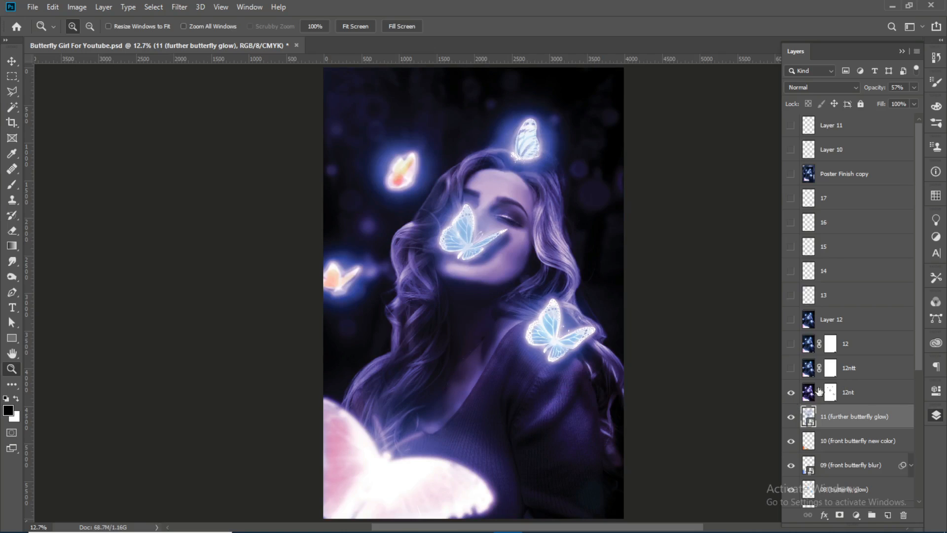
pyautogui.click(791, 395)
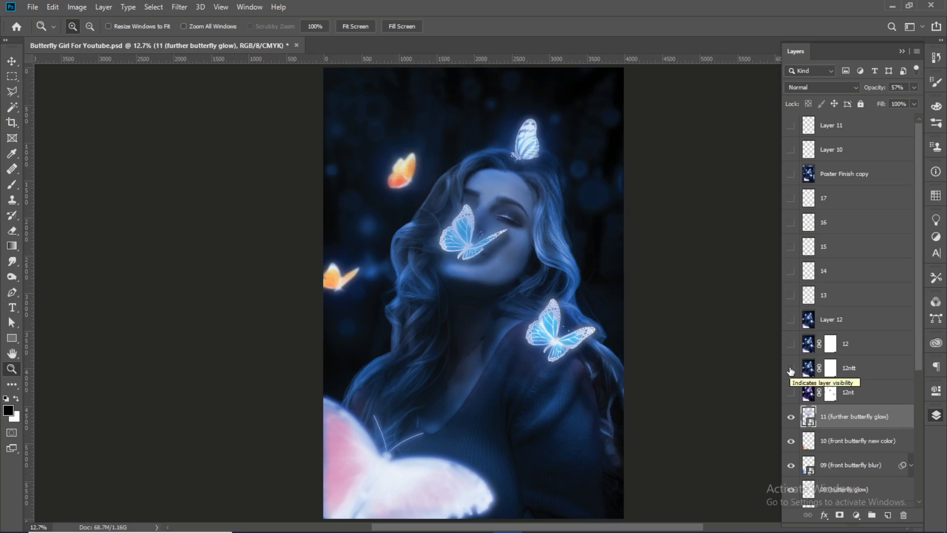
pyautogui.click(791, 370)
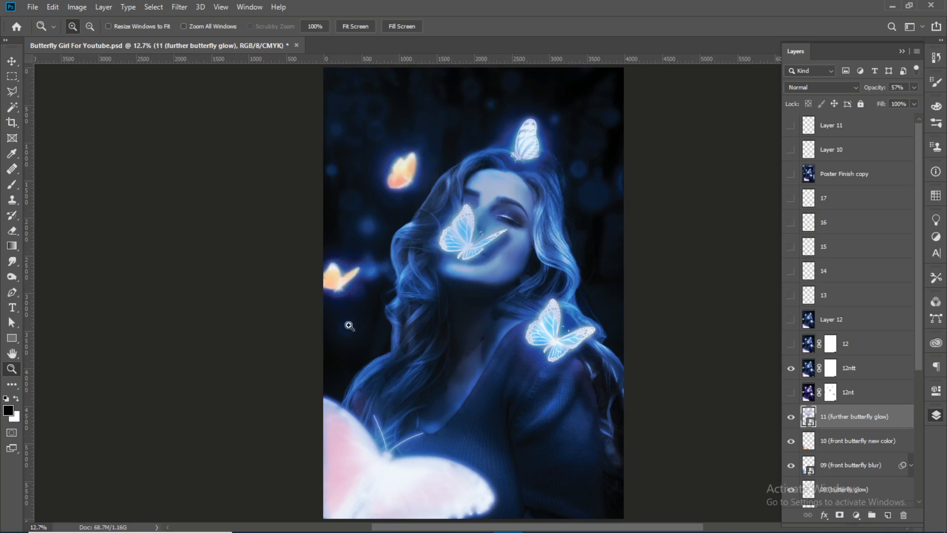
pyautogui.click(792, 369)
pyautogui.click(791, 345)
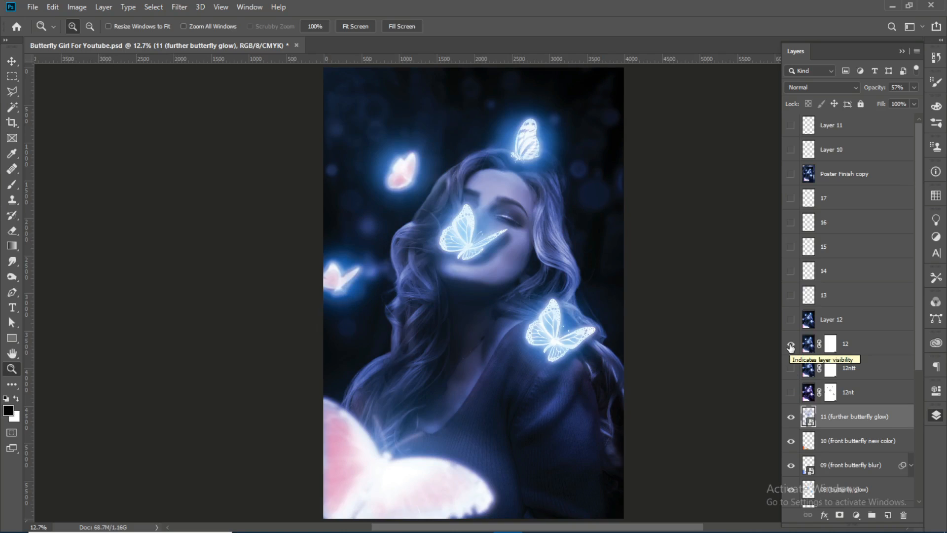
pyautogui.click(886, 344)
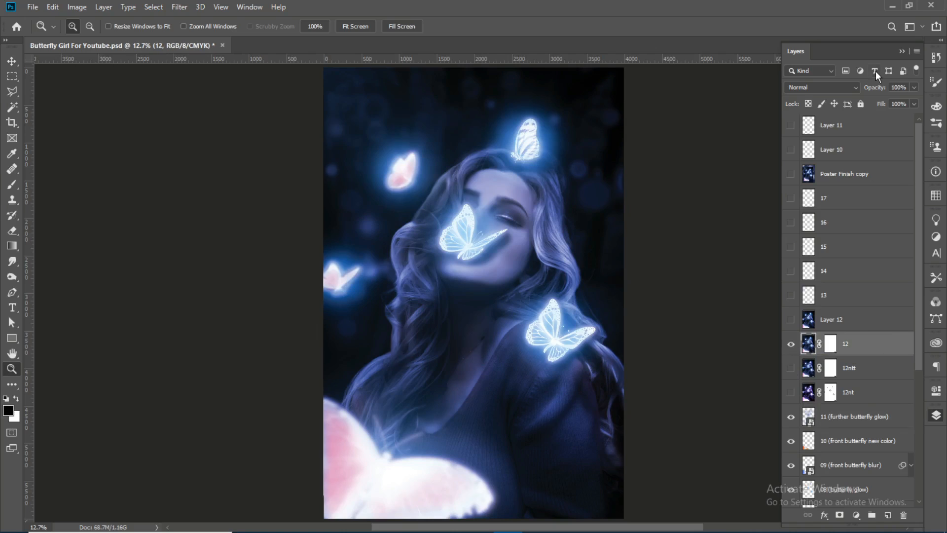
# Step: Show and select Layer 12, and make layers 13, 14, 15, 16 and 17 above it visible
pyautogui.click(791, 321)
pyautogui.click(830, 323)
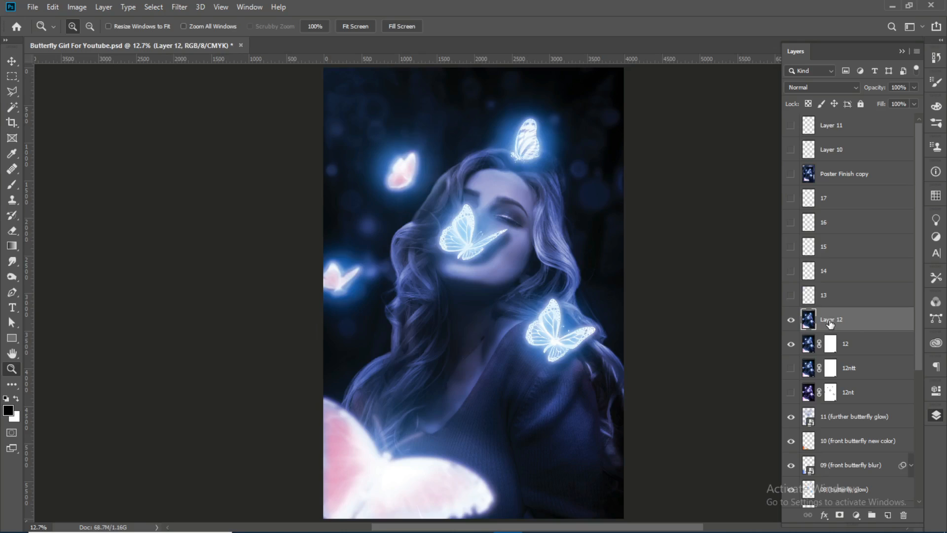
pyautogui.click(791, 296)
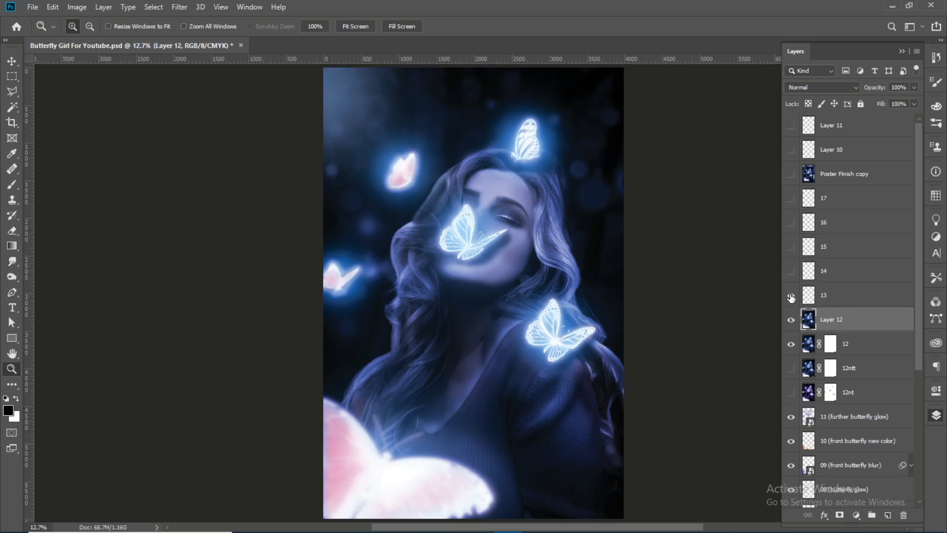
pyautogui.click(791, 271)
pyautogui.click(791, 246)
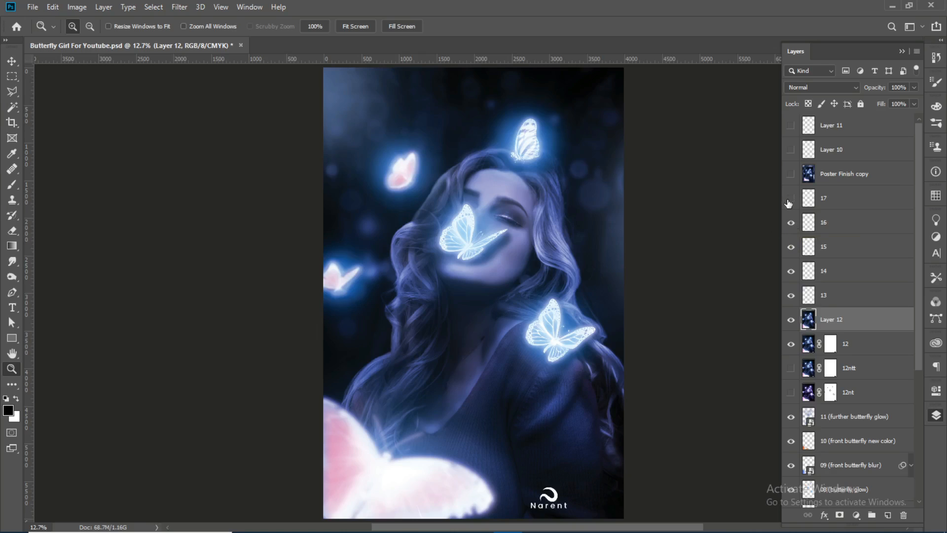
pyautogui.click(791, 199)
# Step: Show the Poster Finish copy, Layer 10 and Layer 11 layers to complete the framed poster
pyautogui.click(790, 175)
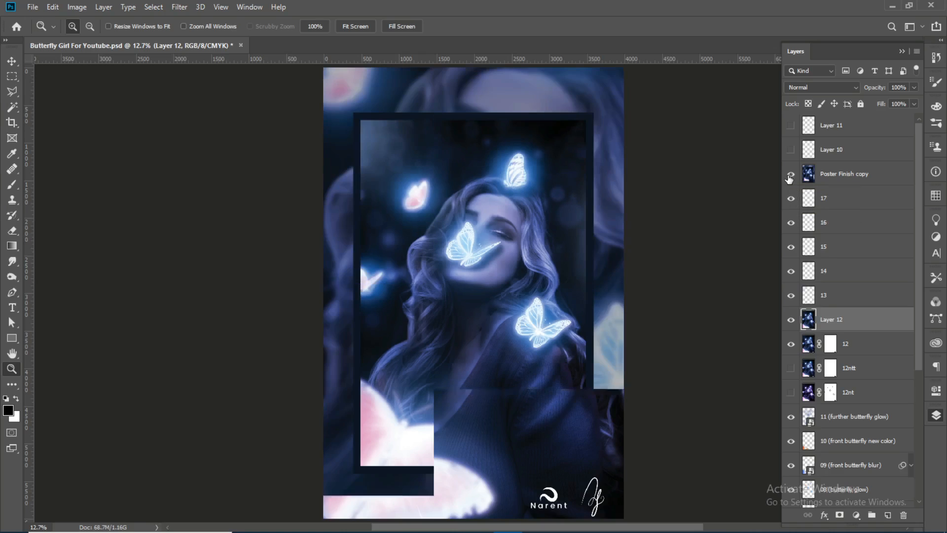
pyautogui.click(790, 150)
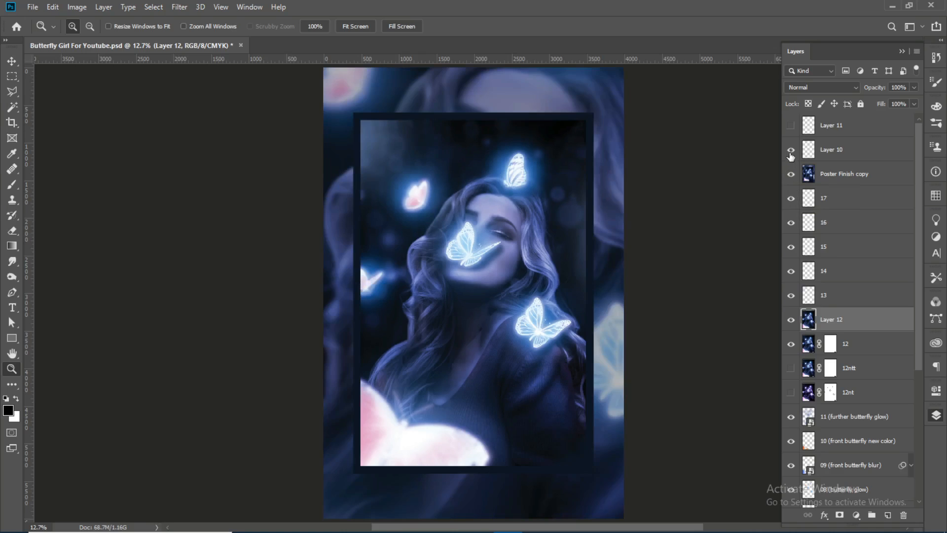
pyautogui.click(791, 126)
pyautogui.moveTo(919, 191); pyautogui.dragTo(902, 123)
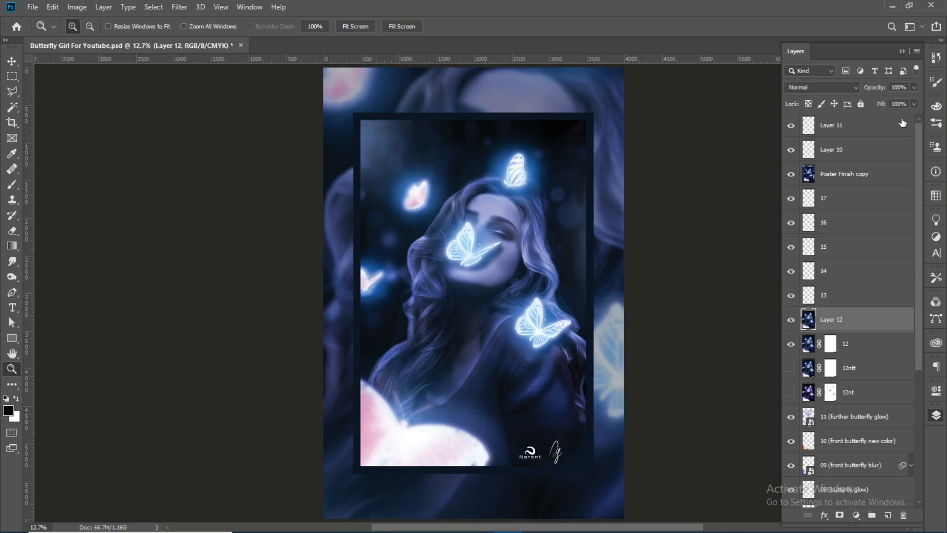